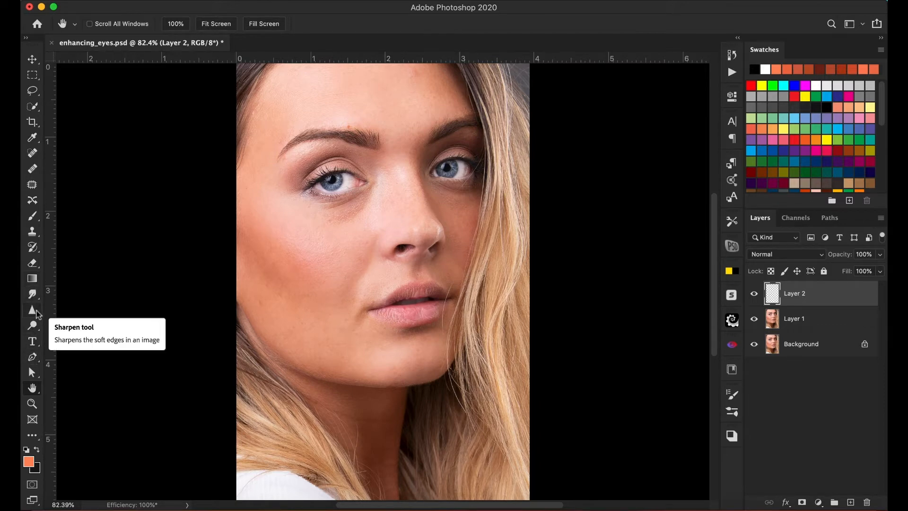
Zoom in to 300% on the portrait's fully visible eye and look over the eye, lashes and eyebrow
click(33, 311)
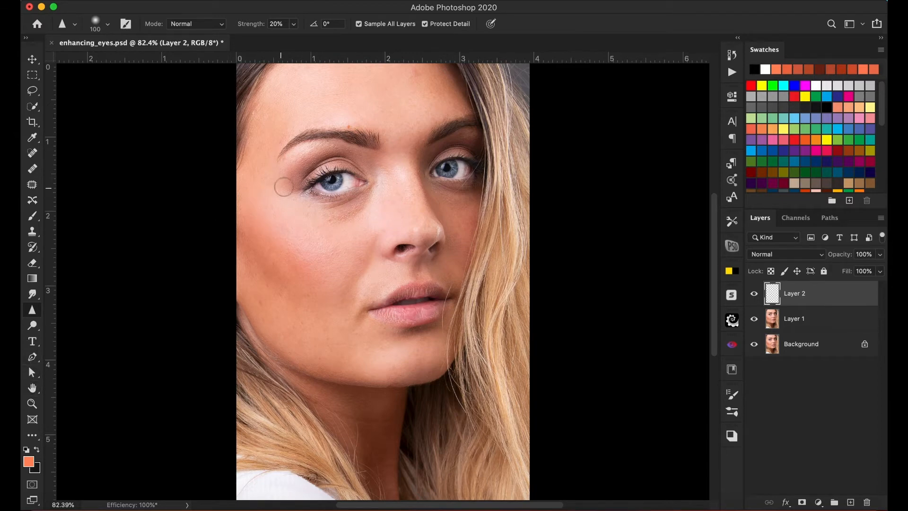
click(33, 403)
drag(327, 183, 337, 183)
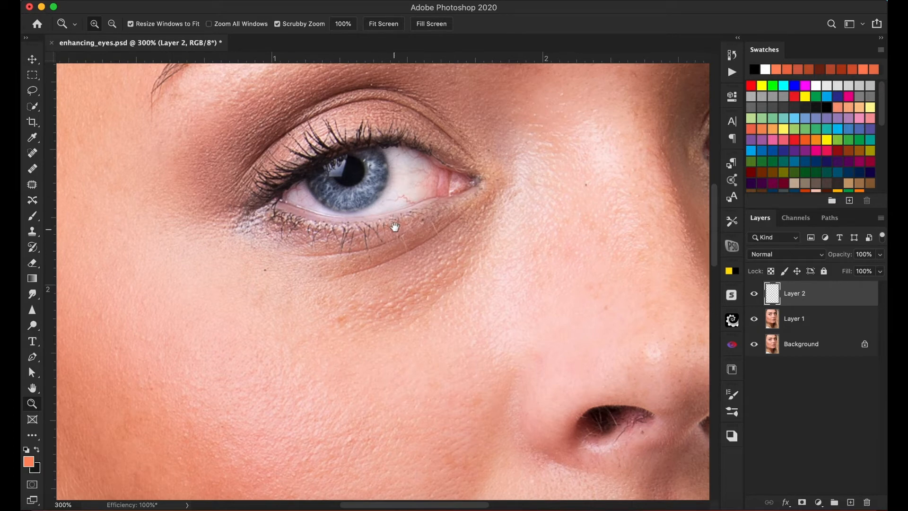
drag(394, 227, 360, 251)
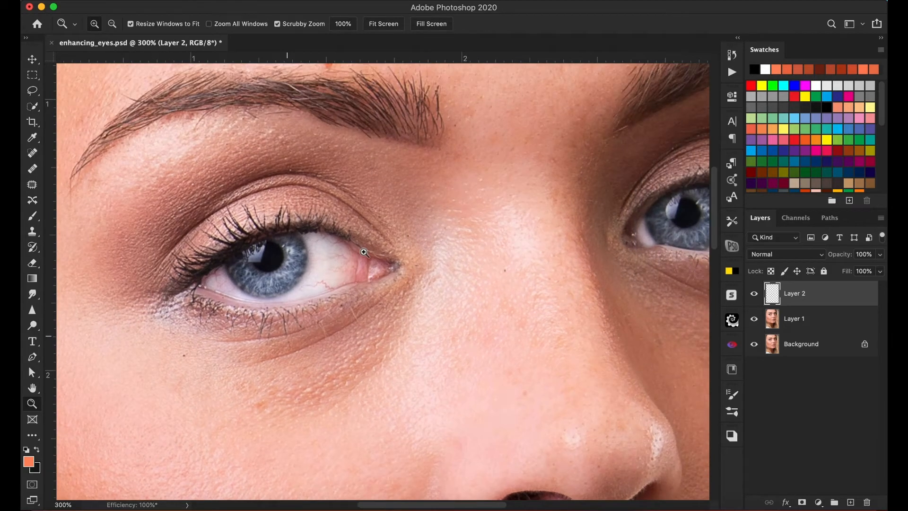
drag(298, 280, 381, 308)
key(h)
drag(393, 207, 407, 223)
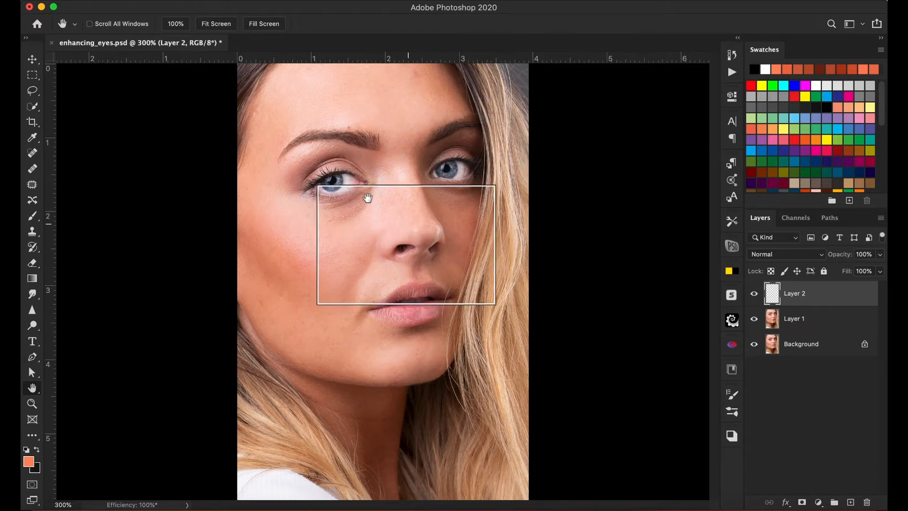
drag(343, 163, 333, 160)
key(h)
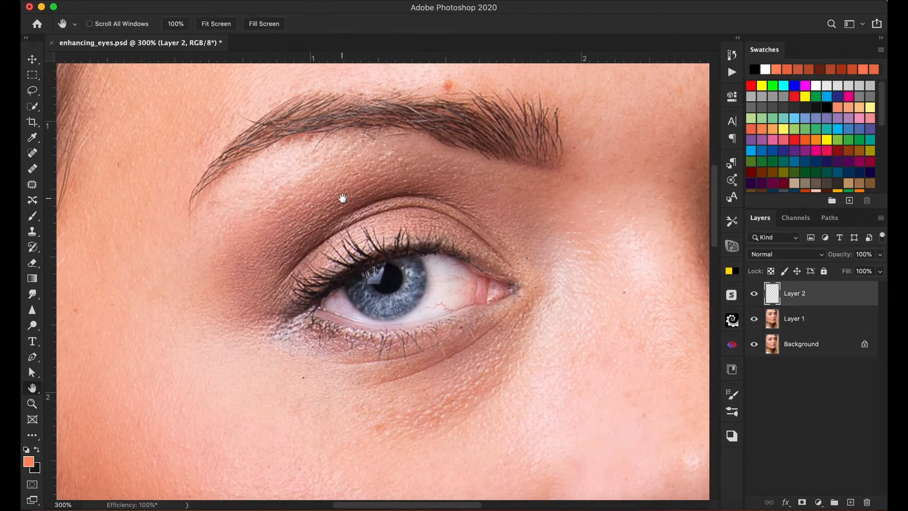
drag(347, 209, 349, 158)
key(h)
key(z)
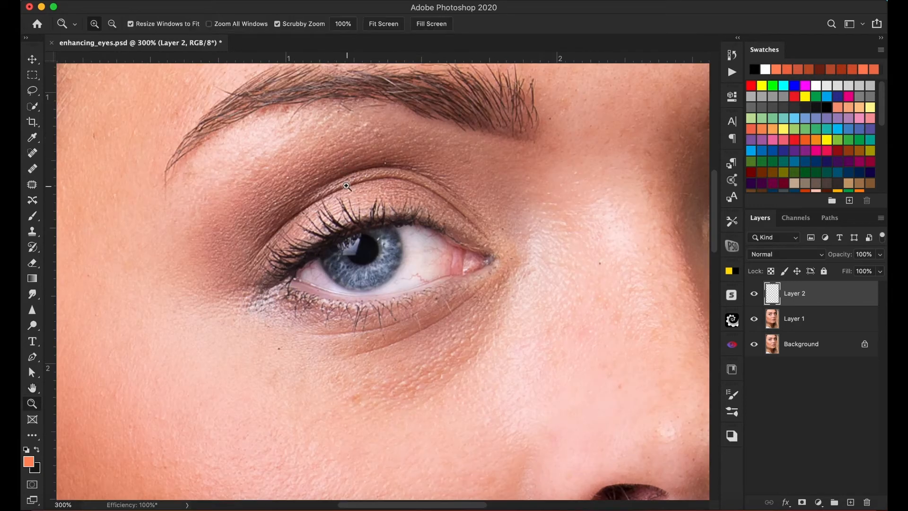
Sharpen the upper lashes and eyelid of this eye on Layer 2 using the Sharpen tool at 20% strength
click(36, 309)
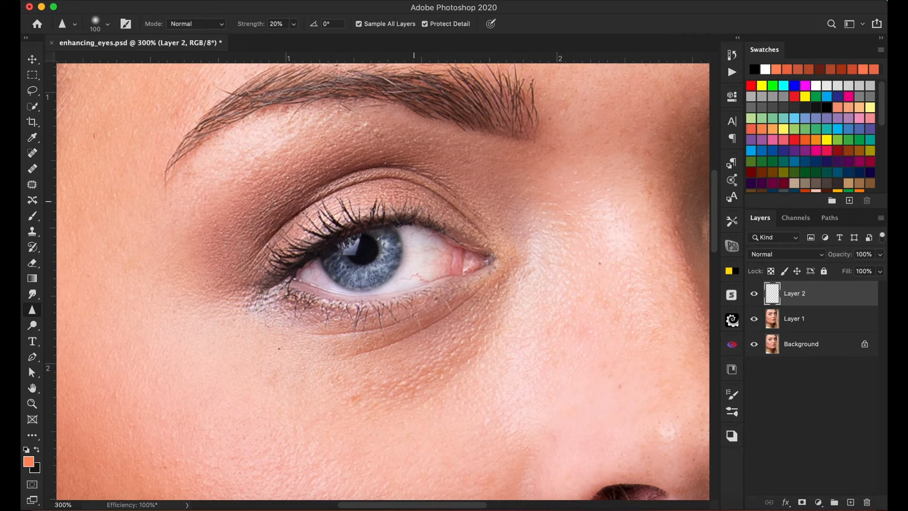
mouse_move(445, 198)
mouse_down()
mouse_move(380, 192)
mouse_move(327, 208)
mouse_move(280, 242)
mouse_up()
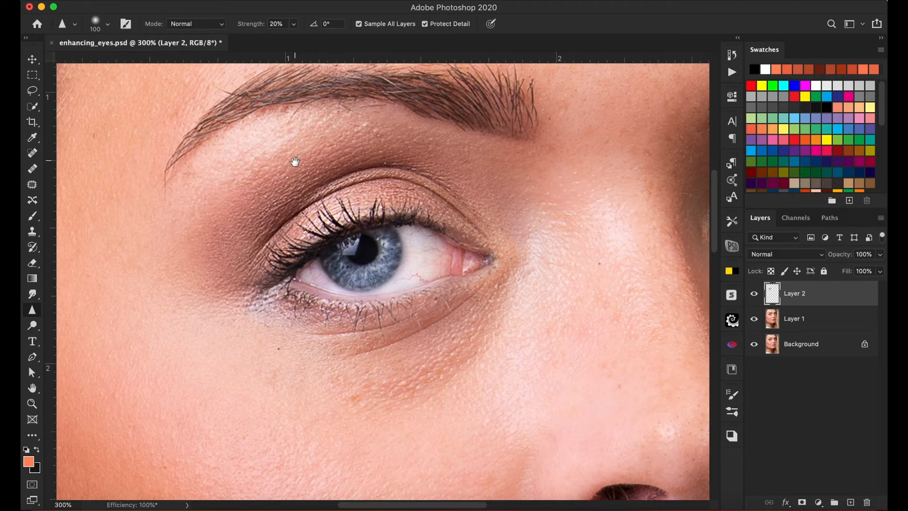
Reduce the Sharpen brush size to 43 px and sharpen the eyebrow above this eye
scroll(279, 243, up, 4)
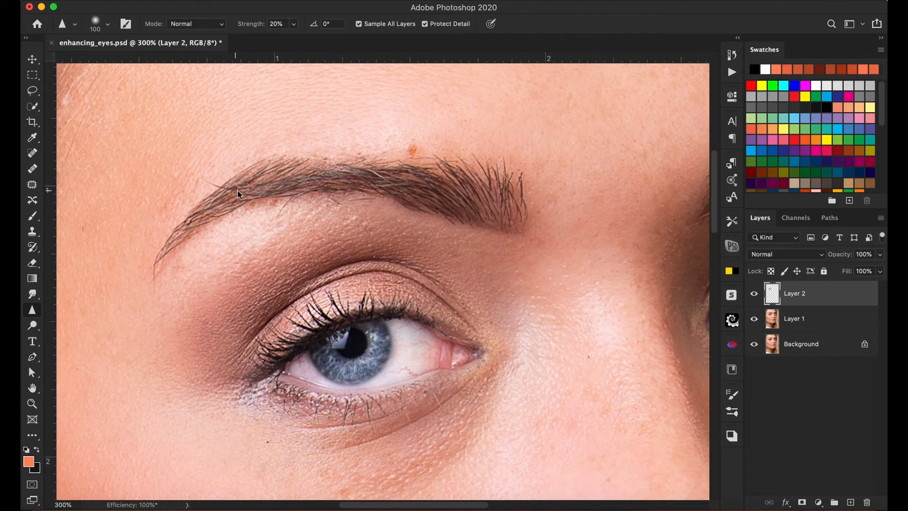
right_click(239, 194)
drag(338, 74, 316, 74)
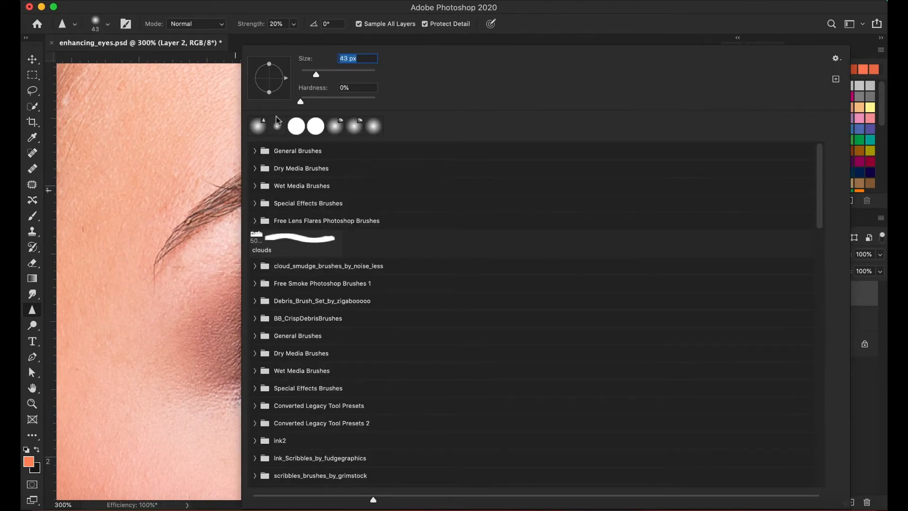
click(183, 235)
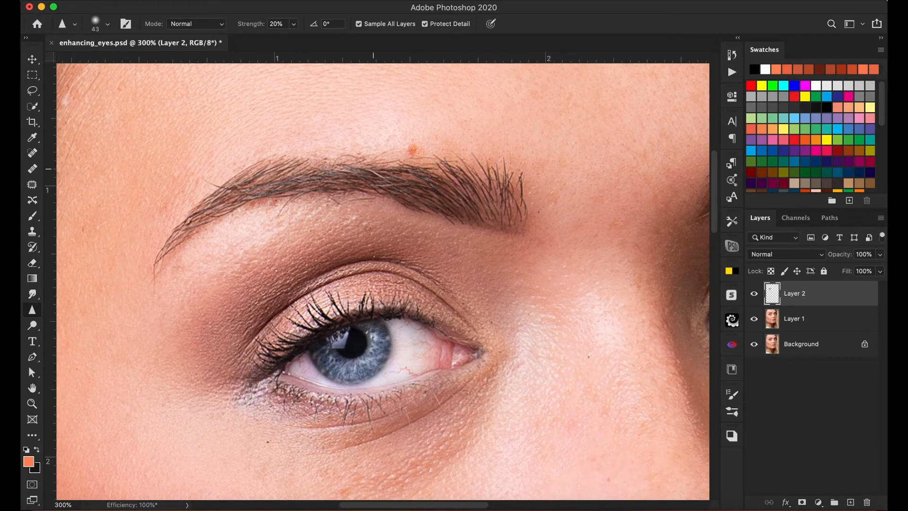
drag(474, 217, 338, 134)
Sharpen the lashes and eyebrow of the other eye beside the hair on Layer 2
drag(507, 211, 276, 245)
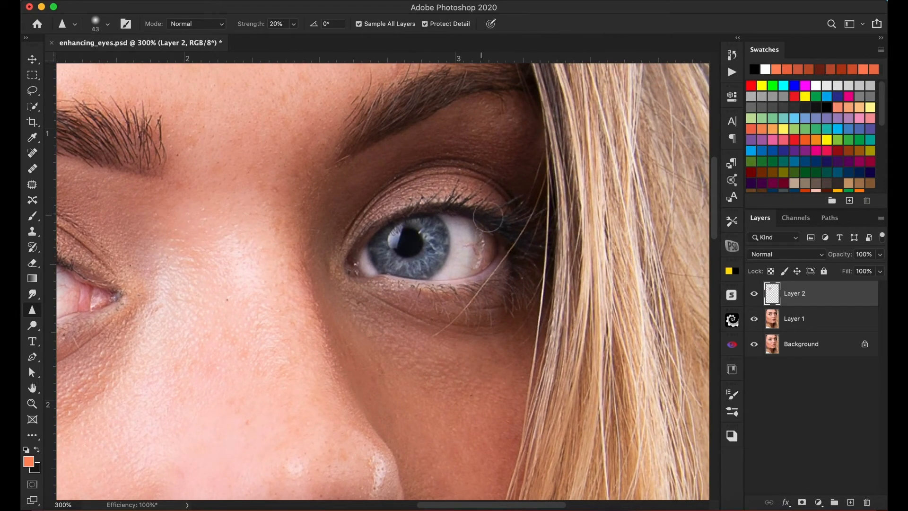
mouse_move(529, 247)
mouse_down()
mouse_move(515, 275)
mouse_move(480, 299)
mouse_move(422, 295)
mouse_up()
drag(409, 169, 345, 290)
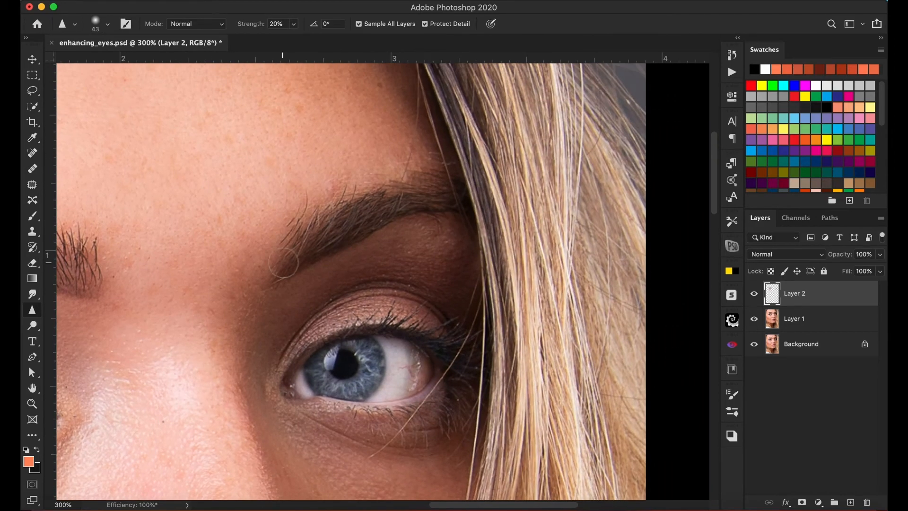
mouse_move(335, 220)
mouse_down()
mouse_move(442, 194)
mouse_move(349, 214)
mouse_move(288, 258)
mouse_up()
Sharpen the texture of the lips on Layer 2 with the 43 px Sharpen brush
drag(240, 338, 303, 156)
drag(244, 307, 346, 119)
drag(286, 203, 341, 76)
drag(288, 287, 319, 140)
drag(328, 175, 311, 158)
mouse_move(339, 254)
mouse_down()
mouse_move(346, 238)
mouse_move(432, 261)
mouse_move(492, 250)
mouse_up()
mouse_move(530, 216)
mouse_down()
mouse_move(368, 233)
mouse_move(338, 203)
mouse_up()
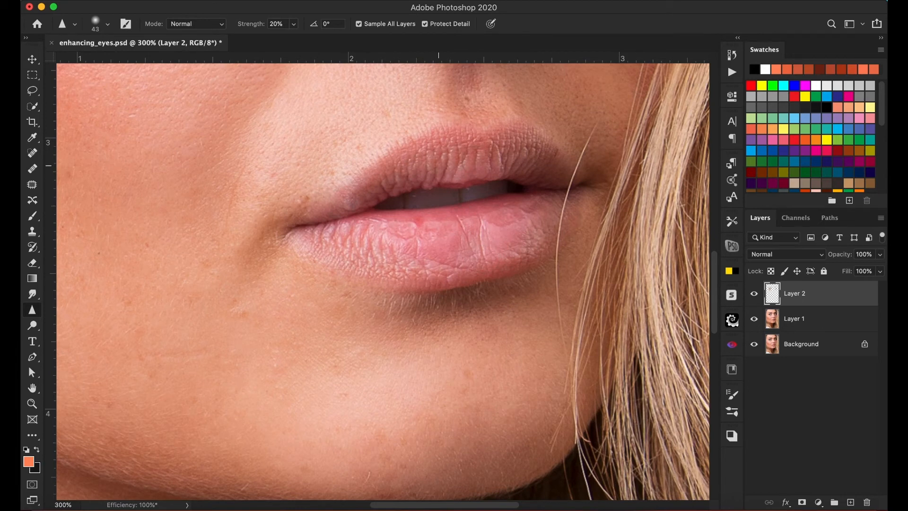
mouse_move(351, 207)
mouse_down()
mouse_move(349, 242)
mouse_move(490, 231)
mouse_move(431, 261)
mouse_up()
Fit the portrait to the screen and compare it with Layer 2 hidden and shown, leaving the layer visible
drag(313, 171, 350, 413)
drag(277, 127, 425, 403)
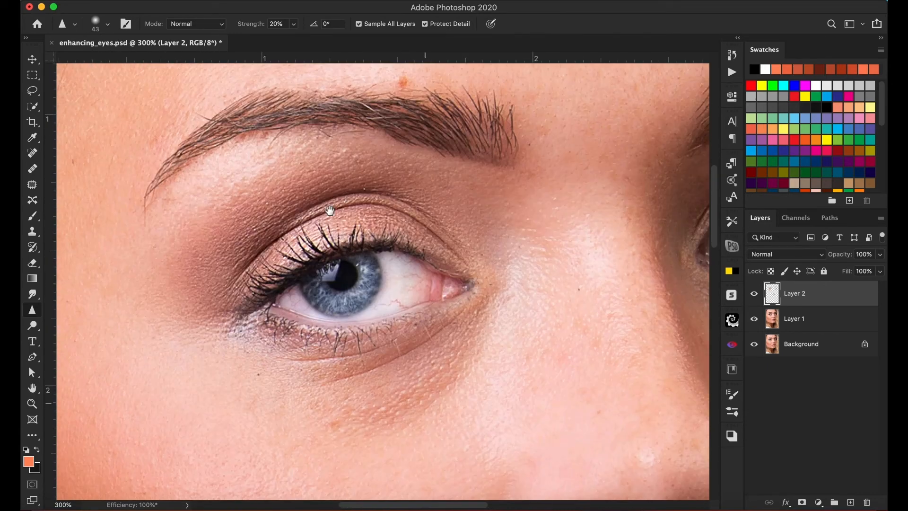
drag(330, 210, 356, 244)
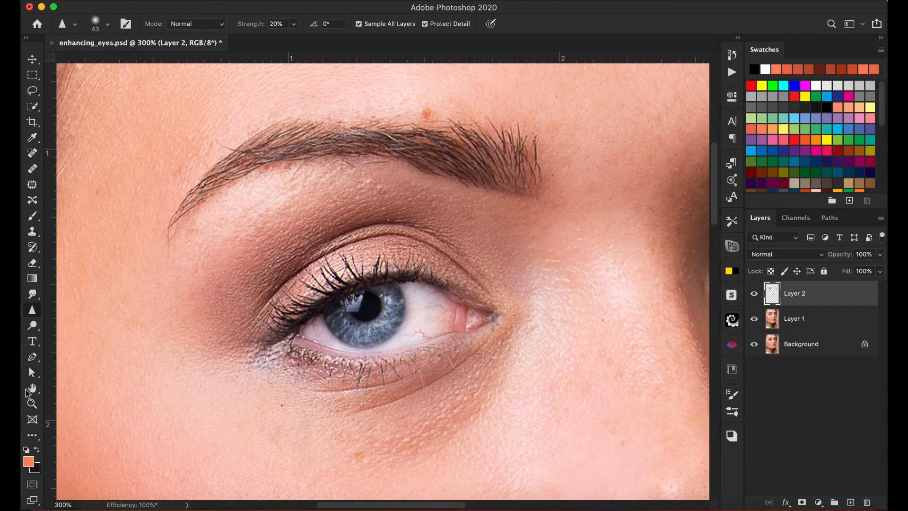
click(32, 388)
double_click(31, 388)
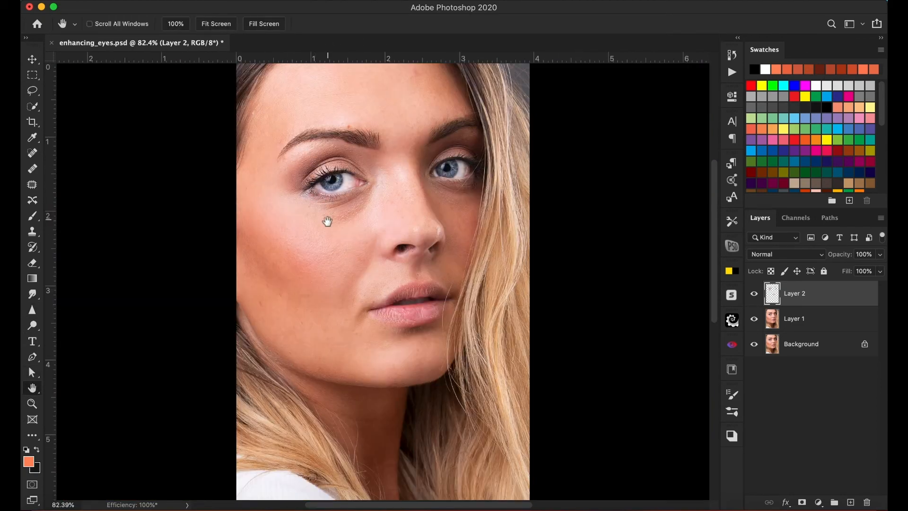
click(755, 297)
click(759, 297)
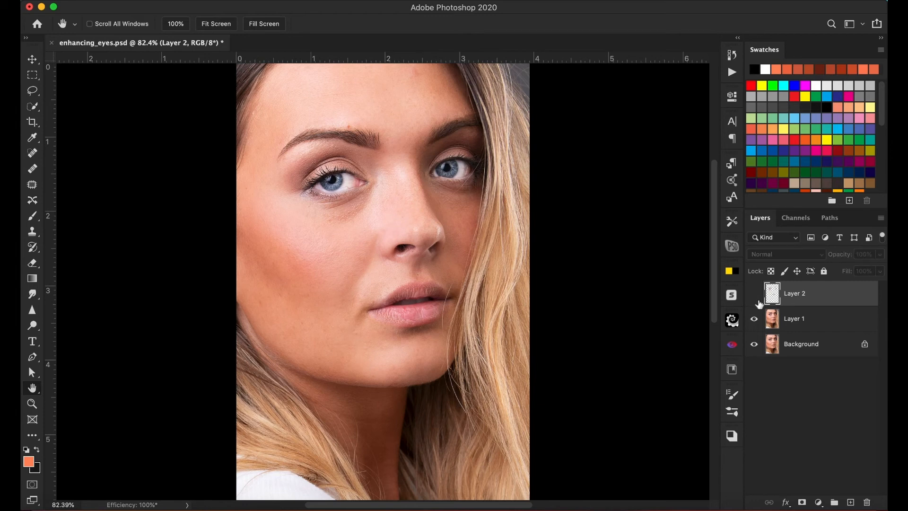
click(755, 295)
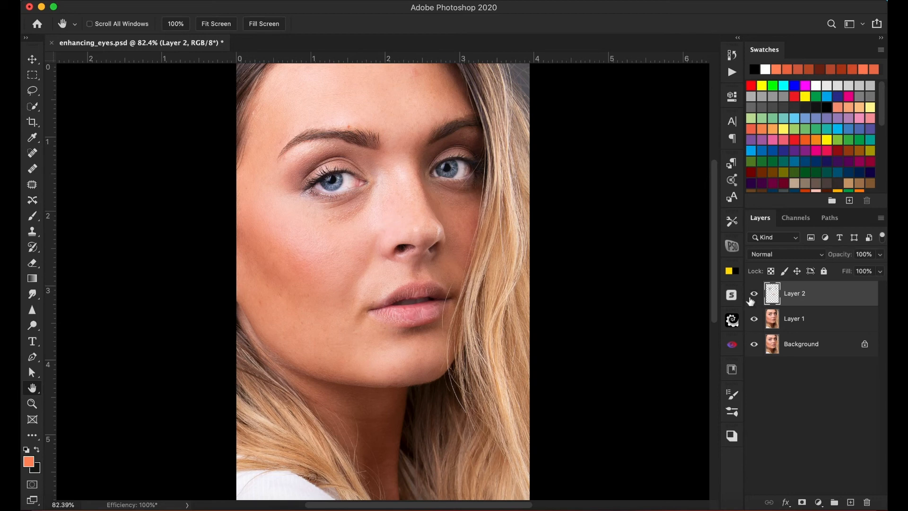